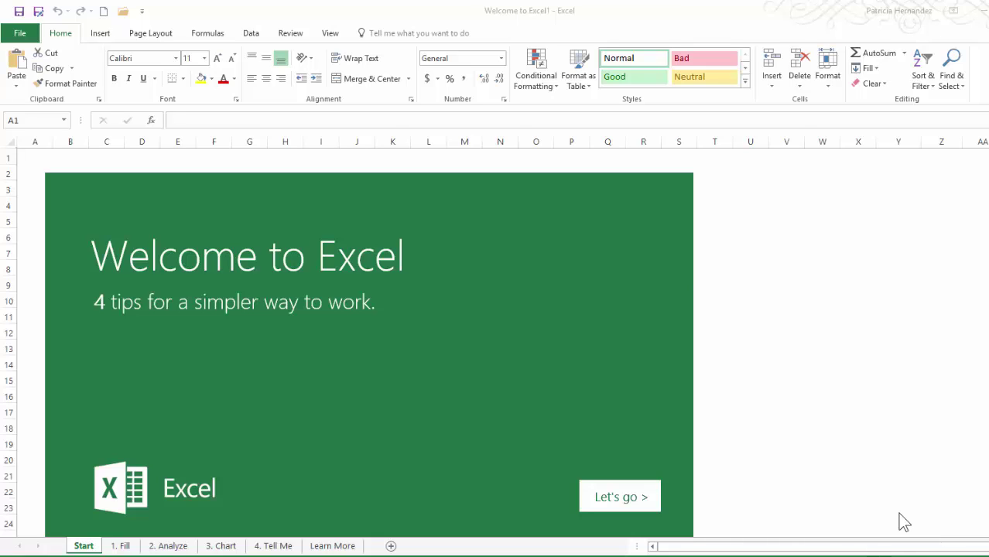
- Start the welcome tour and Flash Fill the First Name column, using the first names from the first two e-mail addresses as examples
left_click(637, 495)
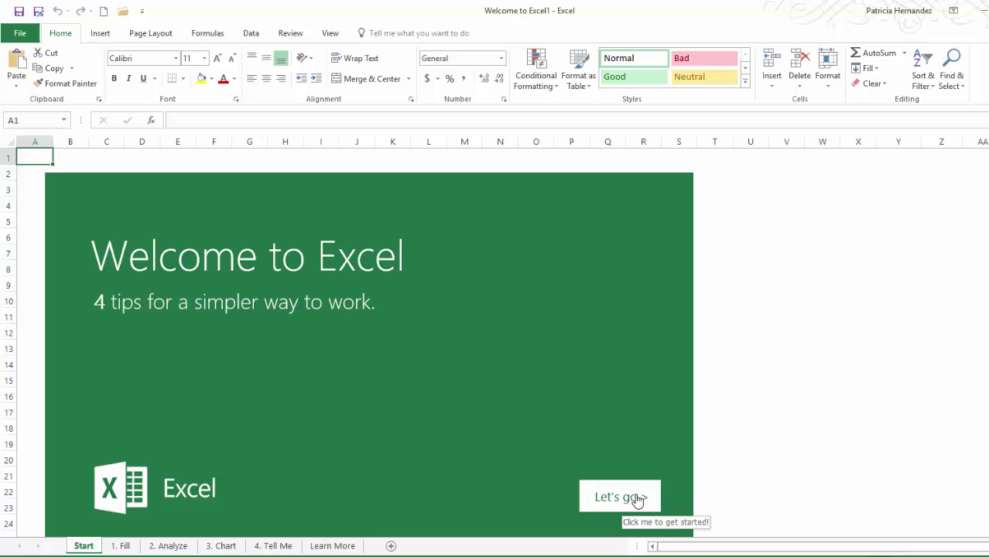
left_click(636, 499)
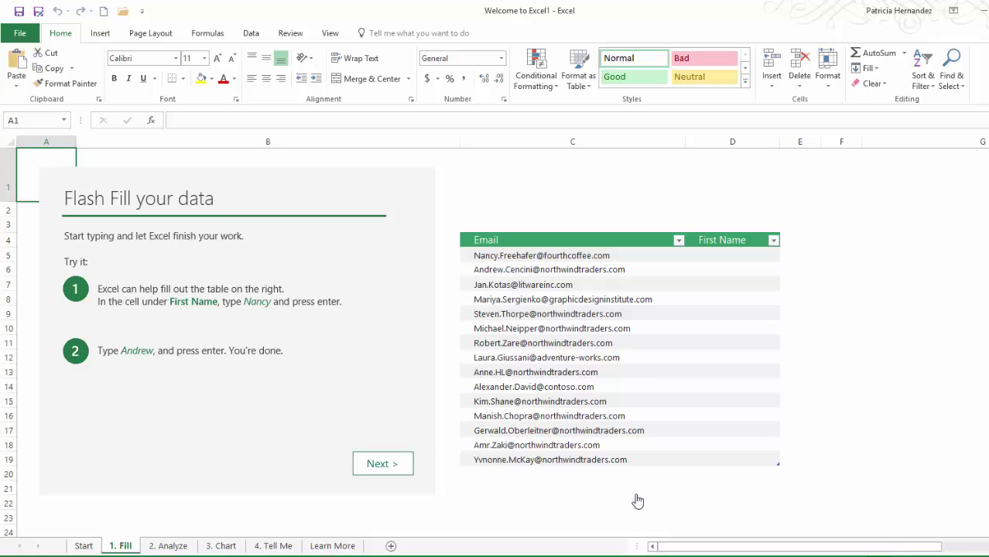
left_click(727, 257)
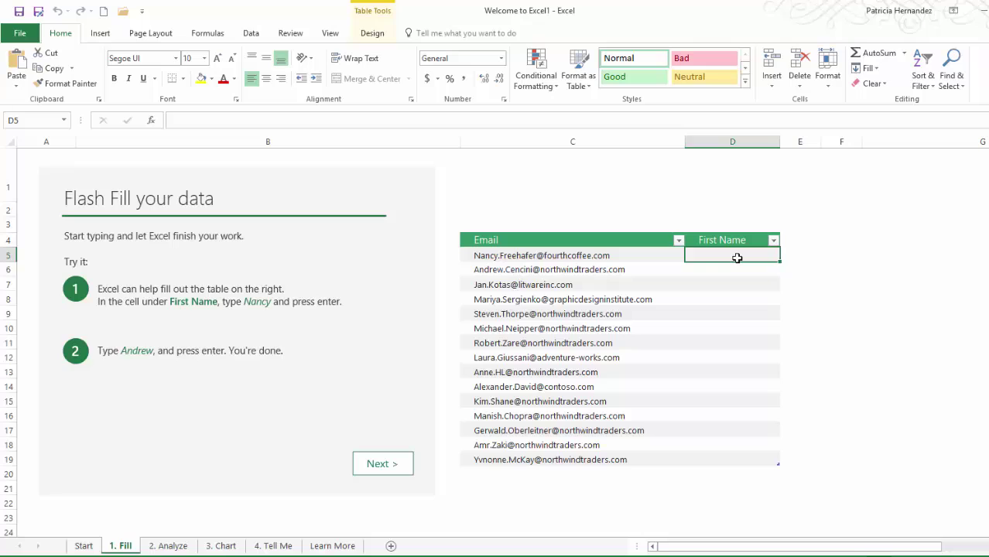
type("Nancy")
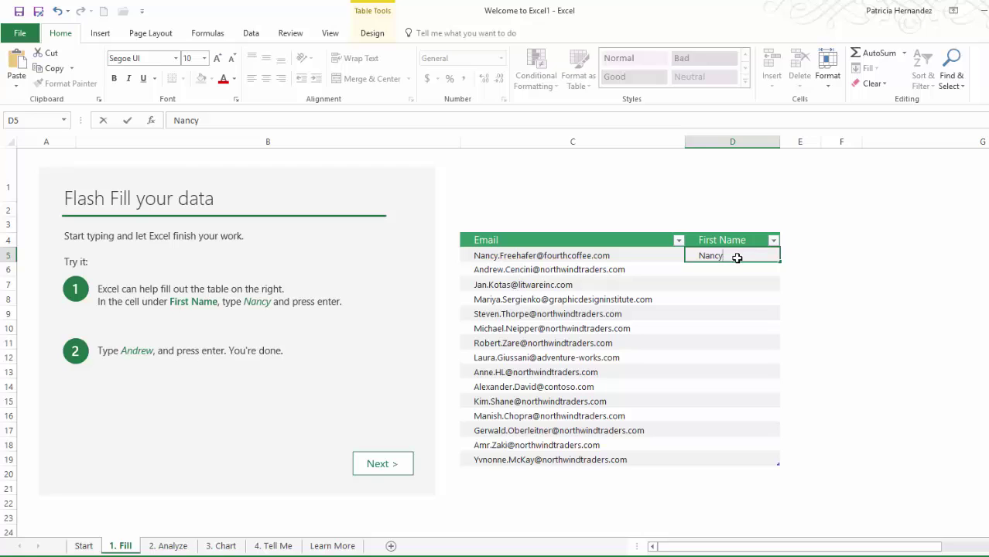
key("Return")
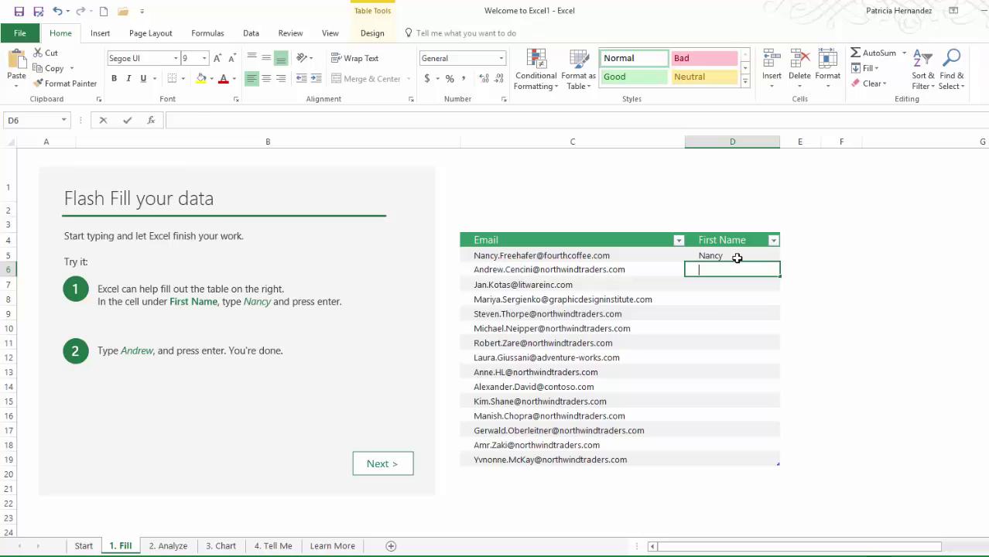
type("Andrew")
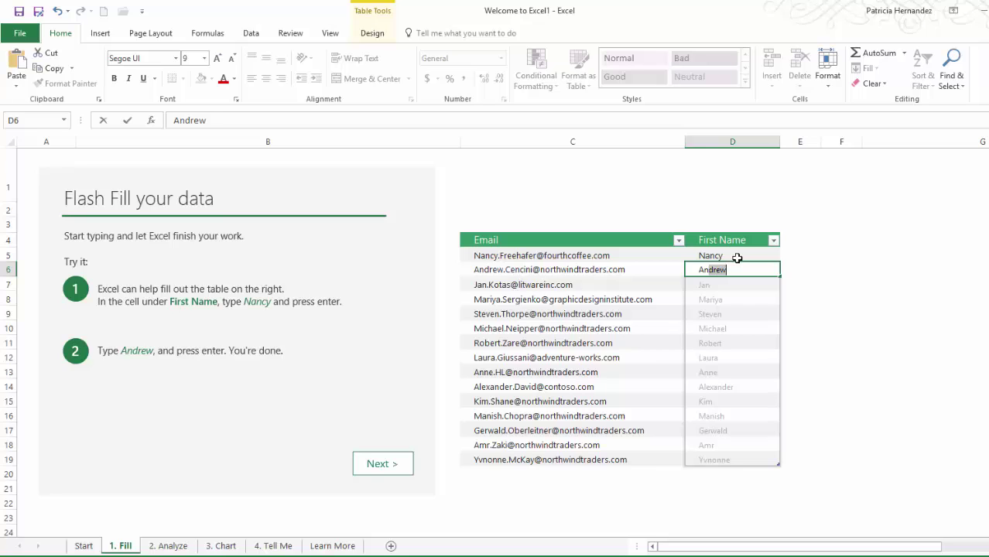
key("Return")
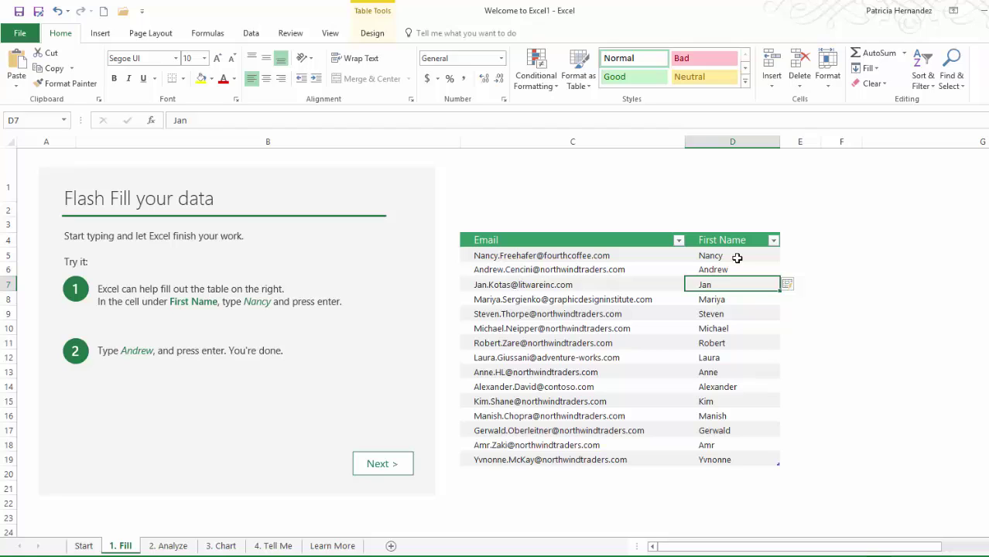
- Continue to the Quick Analysis lesson and add Sum totals beneath the Q1 Sales and Q2 Sales columns with Quick Analysis
left_click(381, 465)
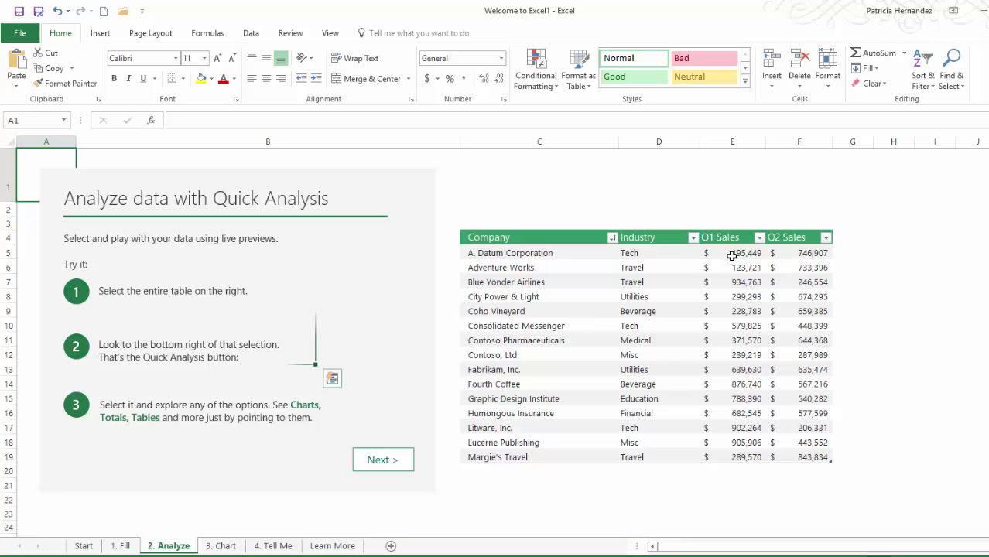
left_click_drag(734, 254, 747, 298)
left_click_drag(775, 412, 780, 458)
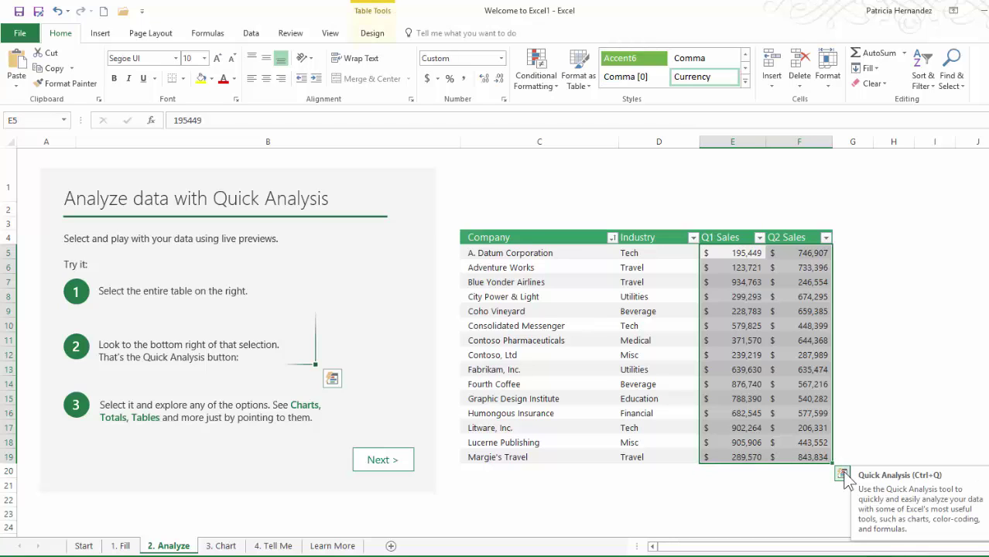
left_click(843, 477)
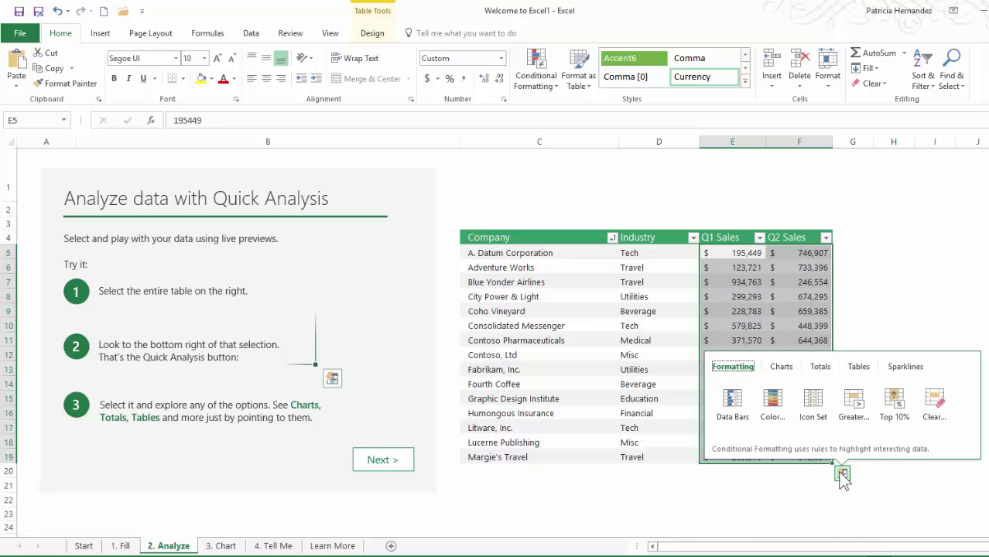
left_click(822, 368)
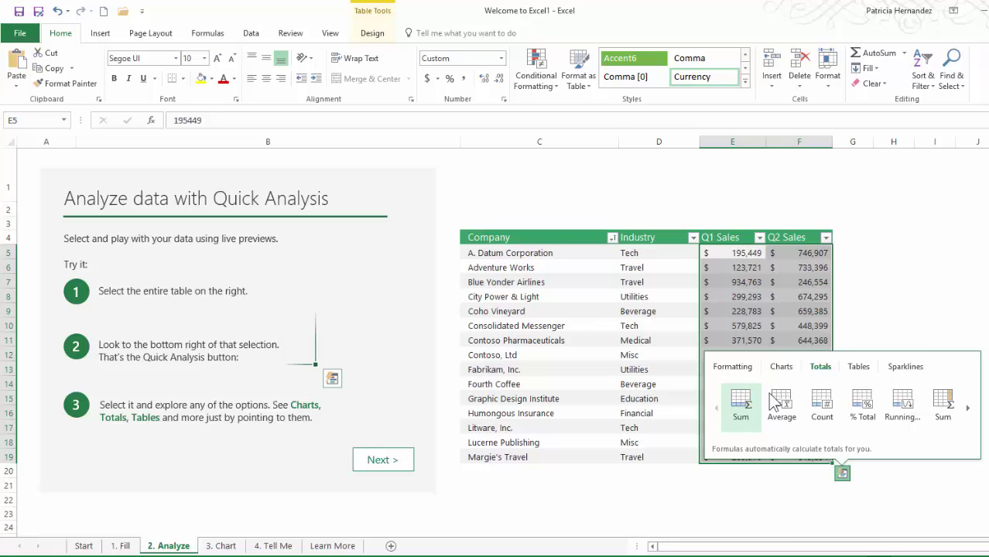
left_click(740, 410)
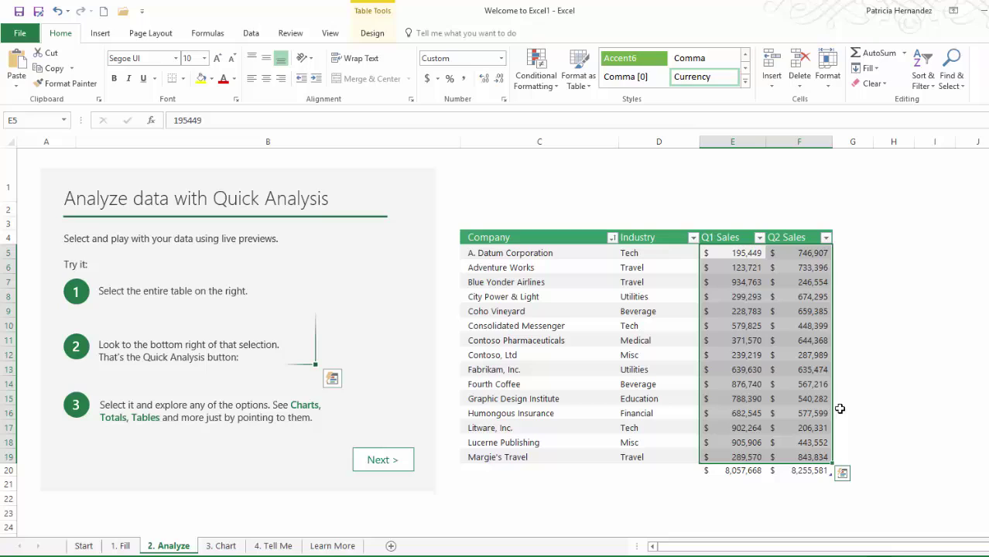
- In the charts lesson, insert the recommended Pareto chart for the Revenue through Income tax expense rows and place it beside the table
left_click(377, 464)
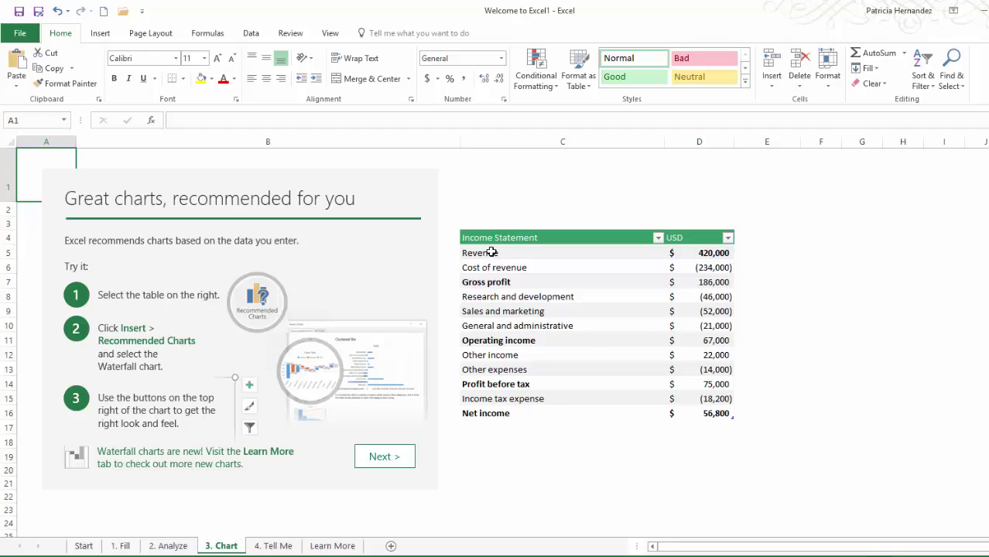
left_click_drag(490, 252, 687, 397)
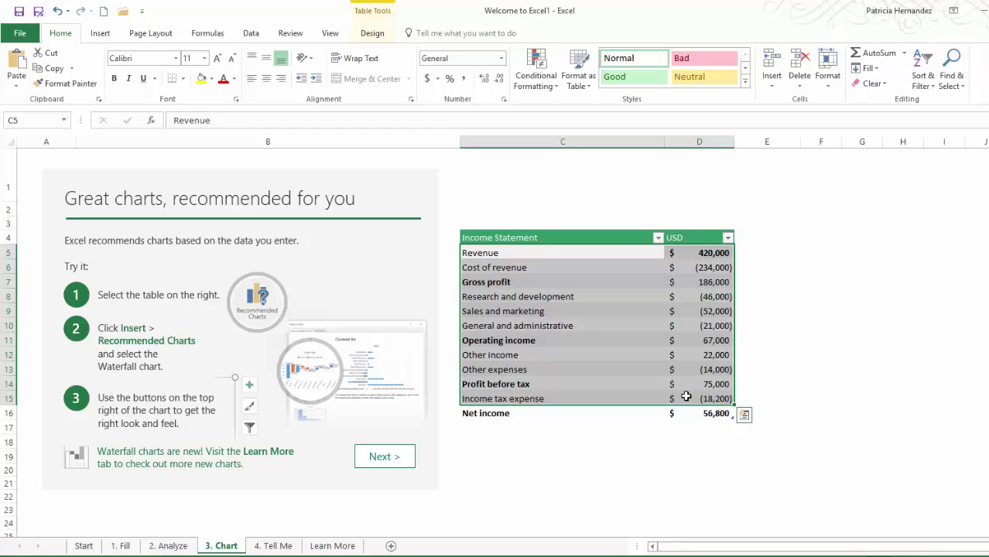
left_click(99, 35)
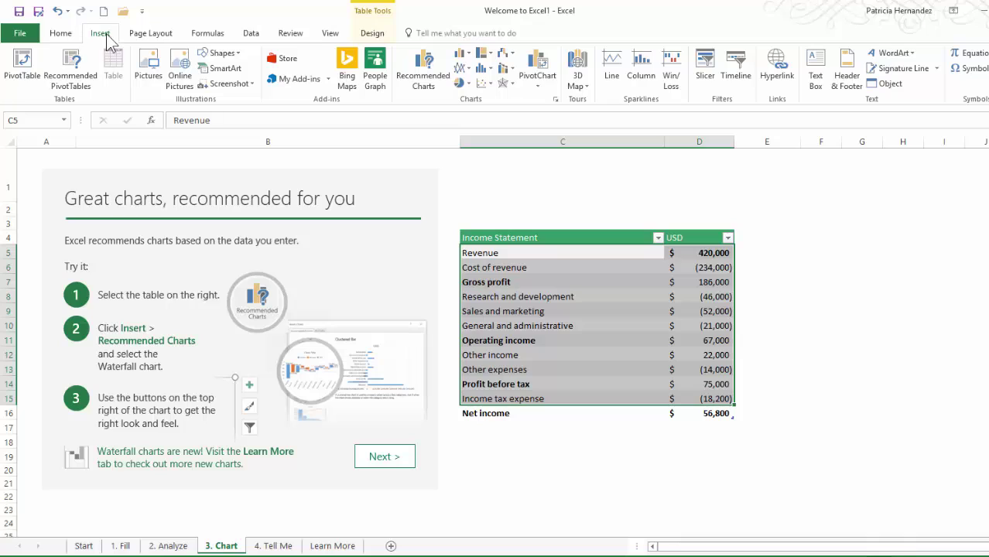
left_click(442, 75)
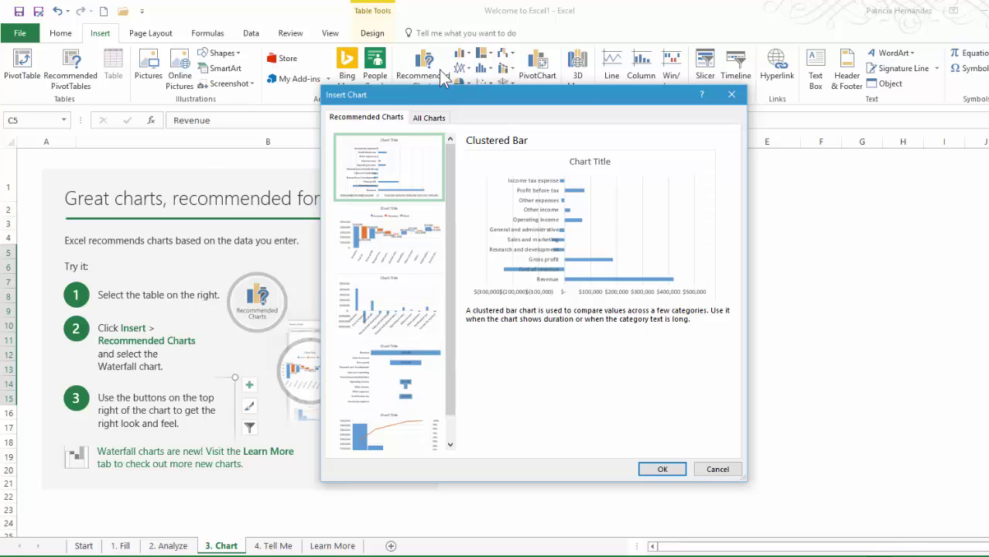
scroll(457, 190, "down", 1)
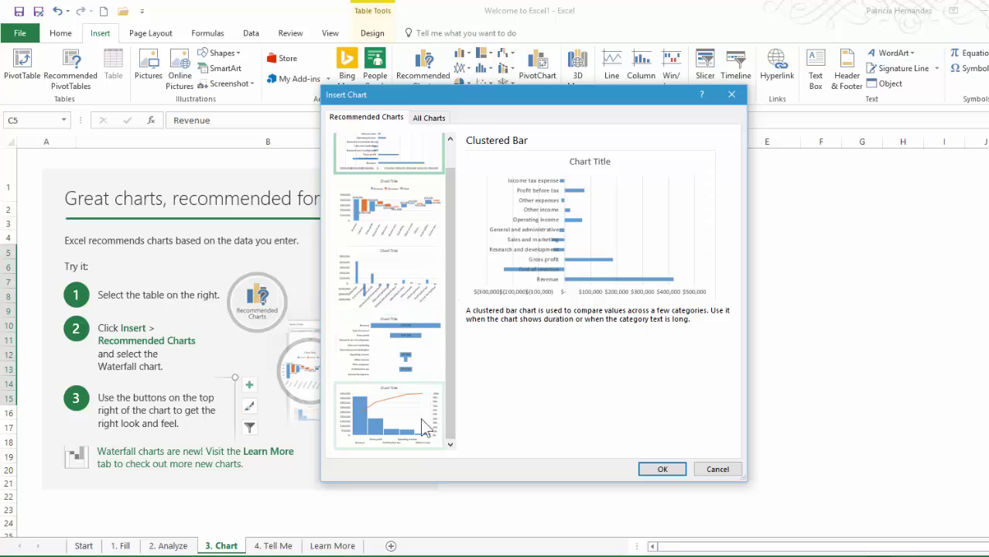
left_click(398, 416)
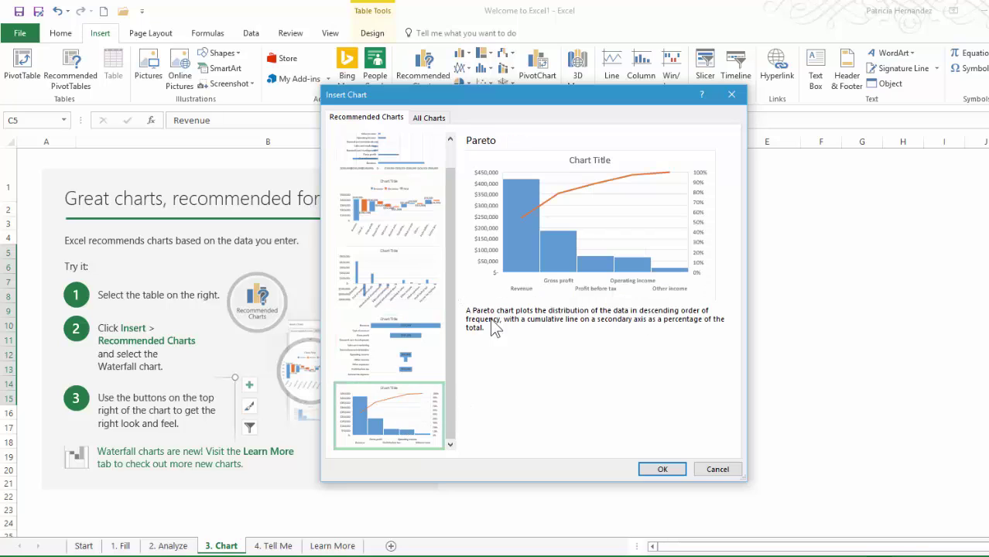
left_click(661, 472)
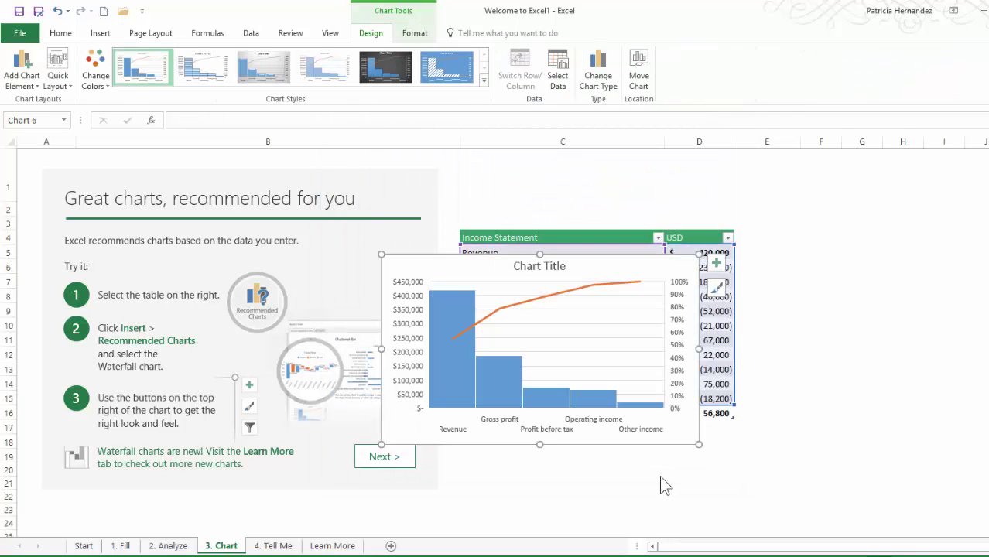
left_click_drag(439, 266, 800, 240)
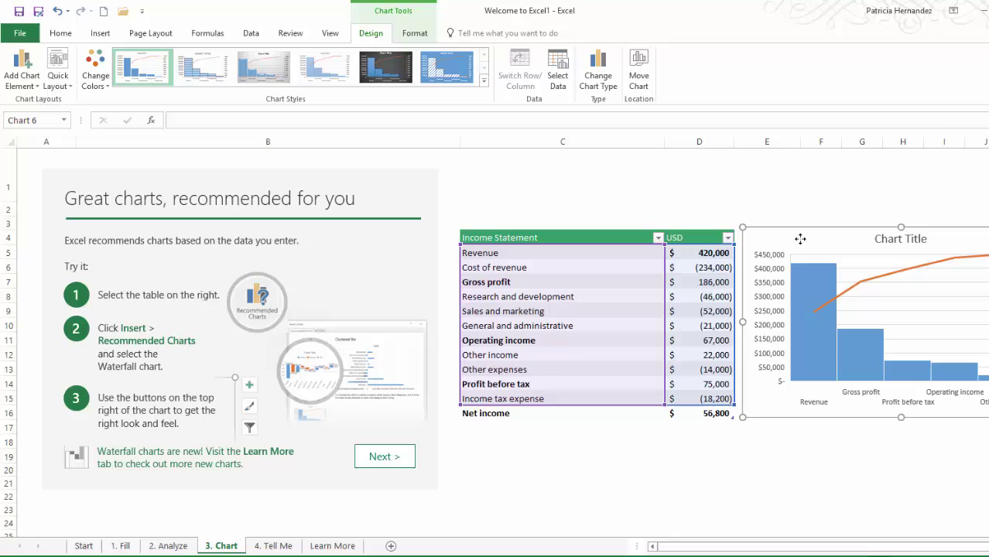
- Continue to the Tell Me lesson, search the commands for "auto" and try to apply Add or Remove Filters
left_click(386, 458)
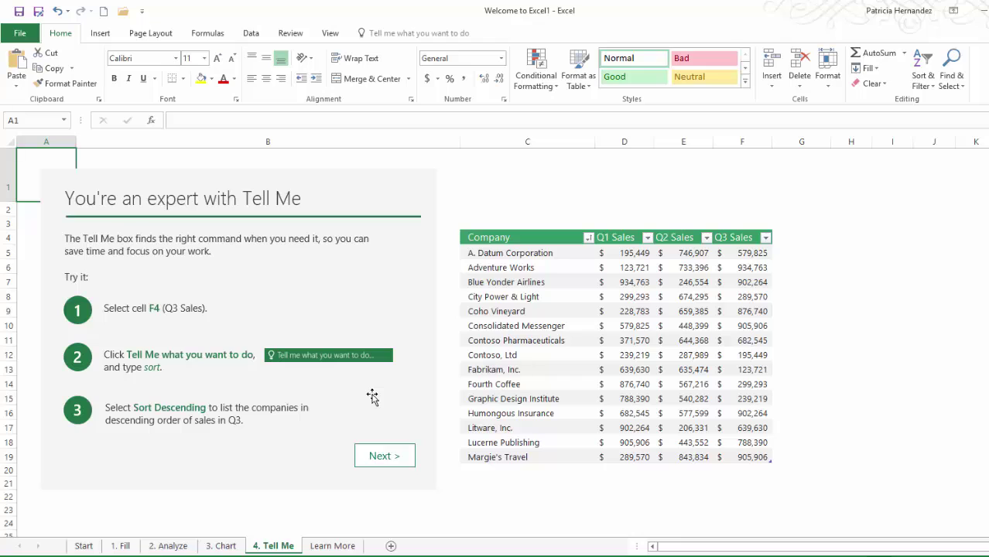
left_click(376, 33)
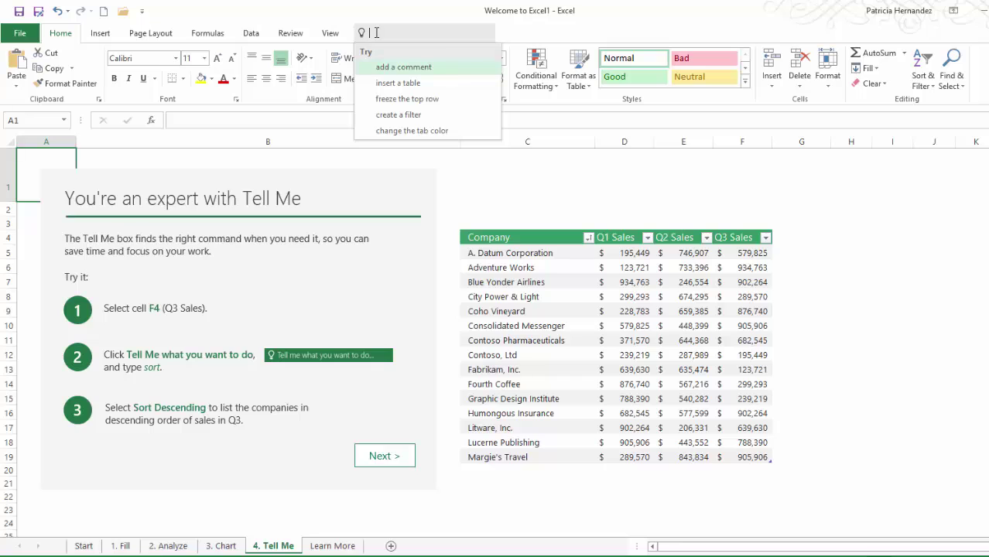
type("auto")
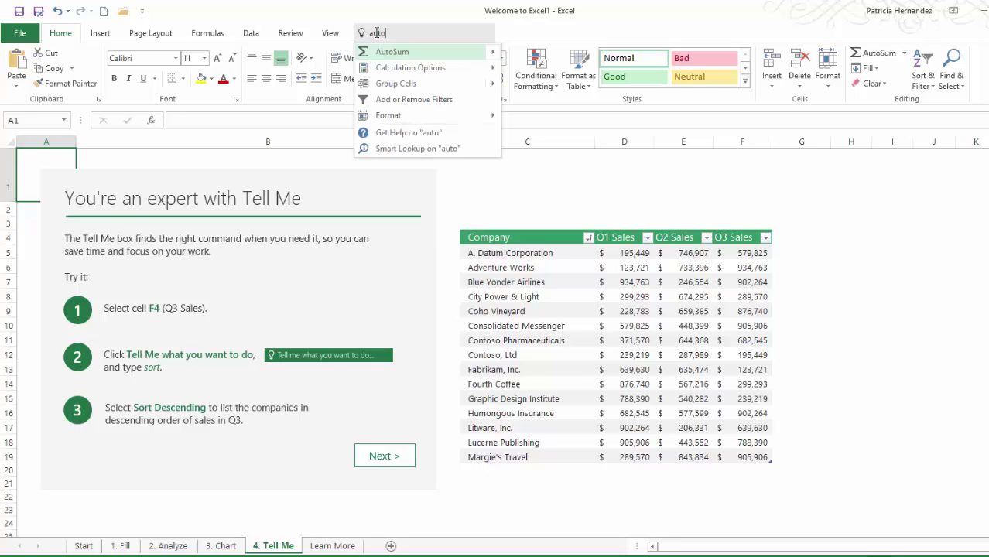
type("for")
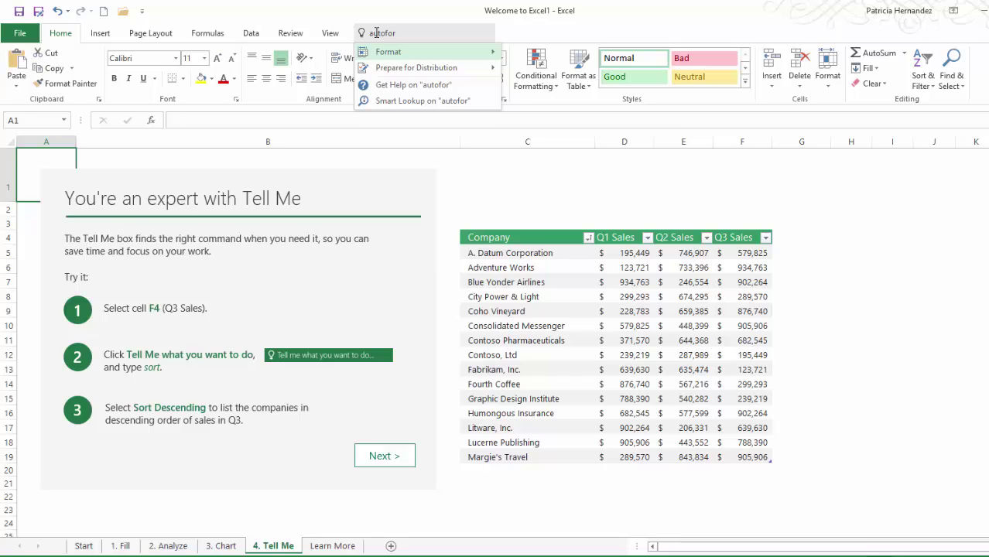
key("BackSpace")
key("BackSpace")
key("BackSpace")
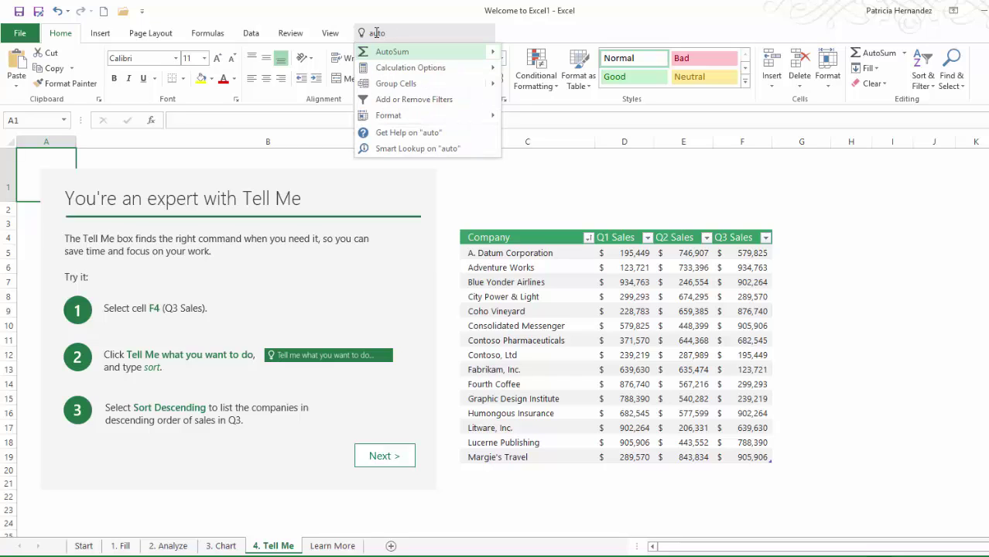
type("filter")
key("Escape")
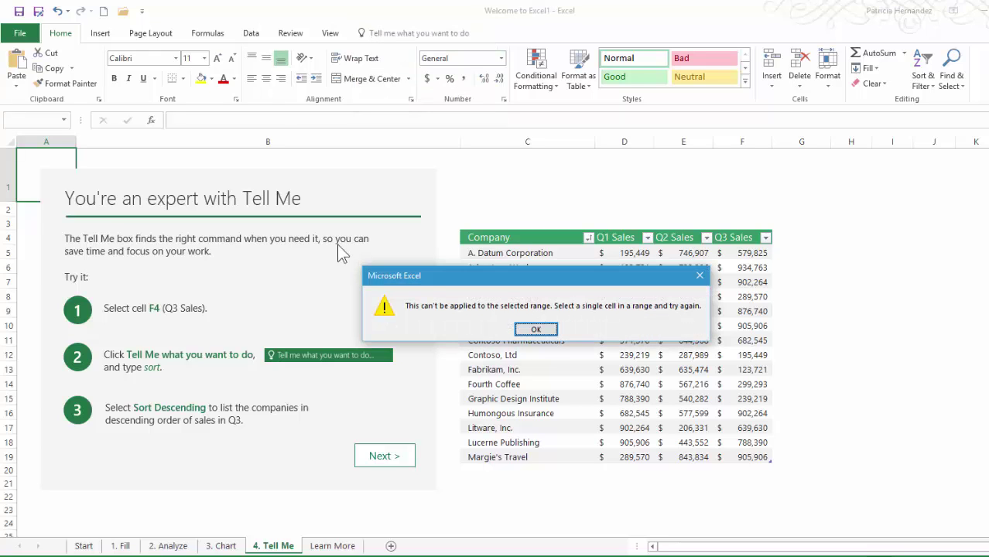
left_click(535, 329)
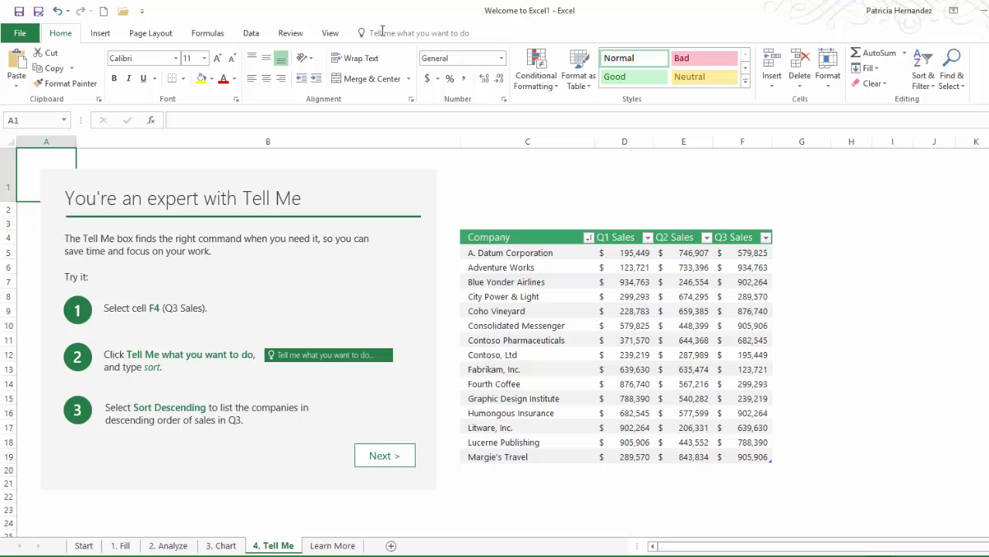
- Look up the suggested Tell Me query "create a filter" and open the help on it
left_click(408, 34)
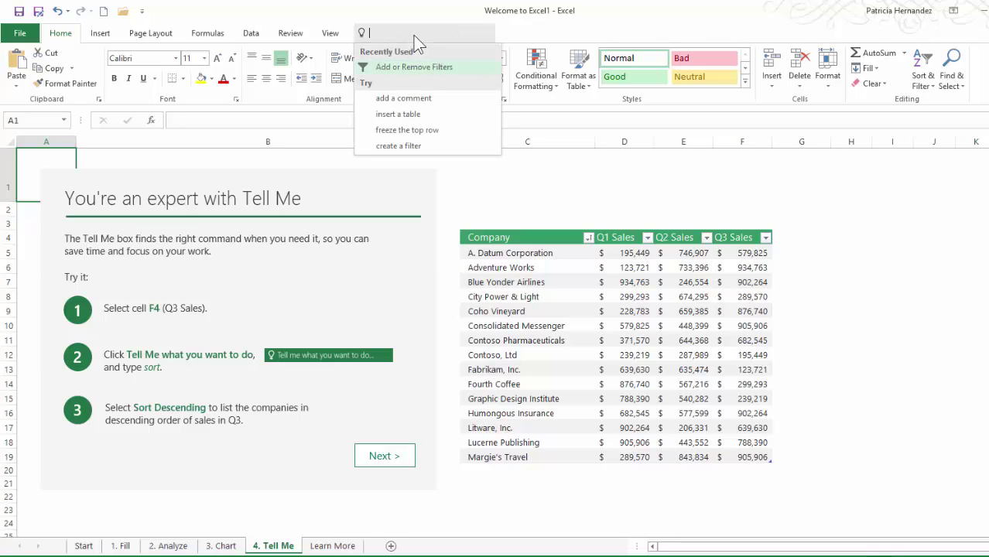
left_click(414, 147)
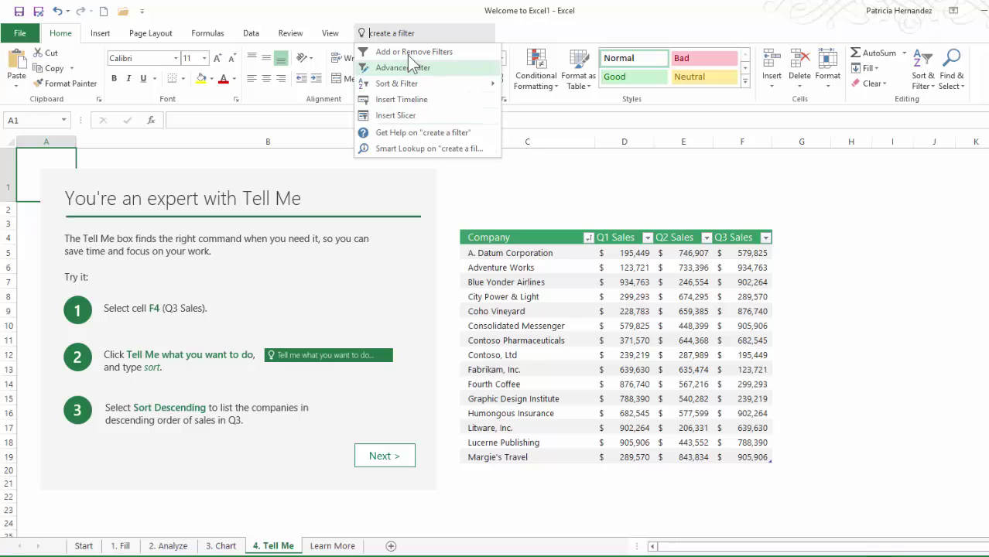
left_click(433, 134)
left_click(424, 134)
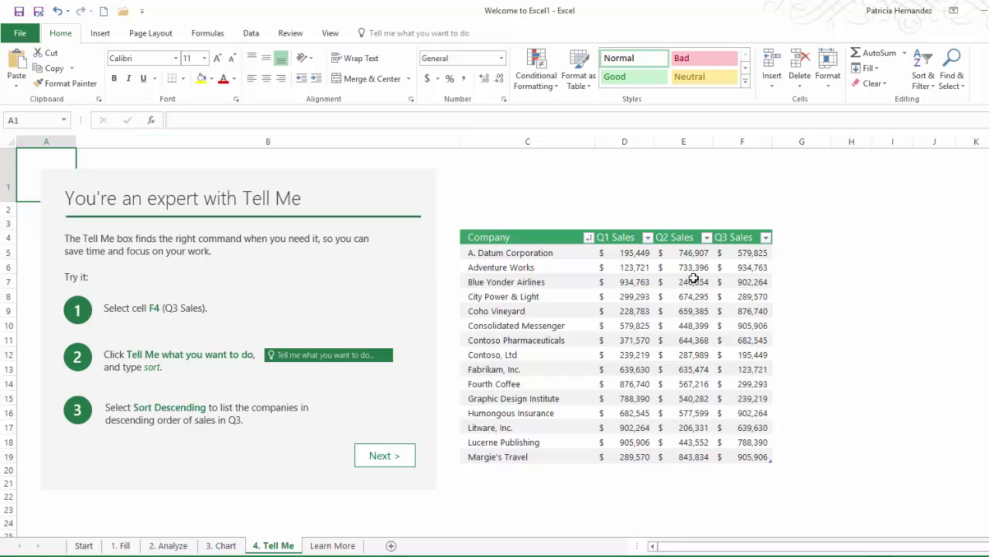
- Find "sort" with Tell Me and apply Sort Descending to the company table by Q3 Sales
left_click(745, 249)
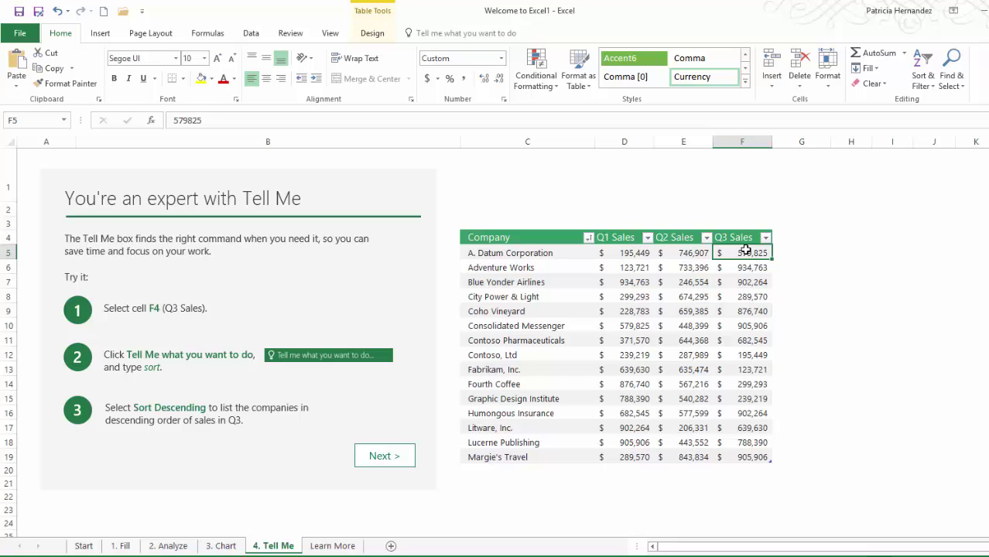
left_click(425, 34)
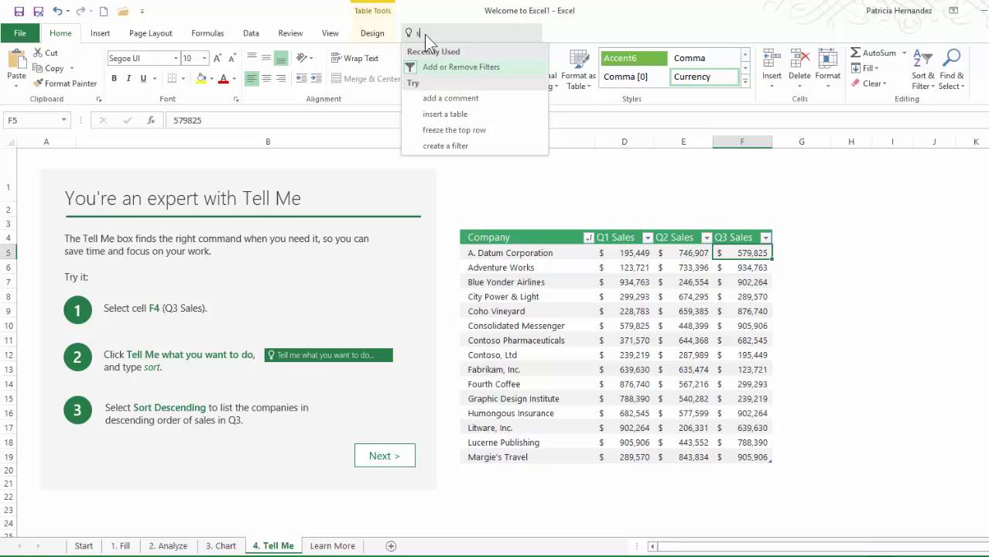
type("sort")
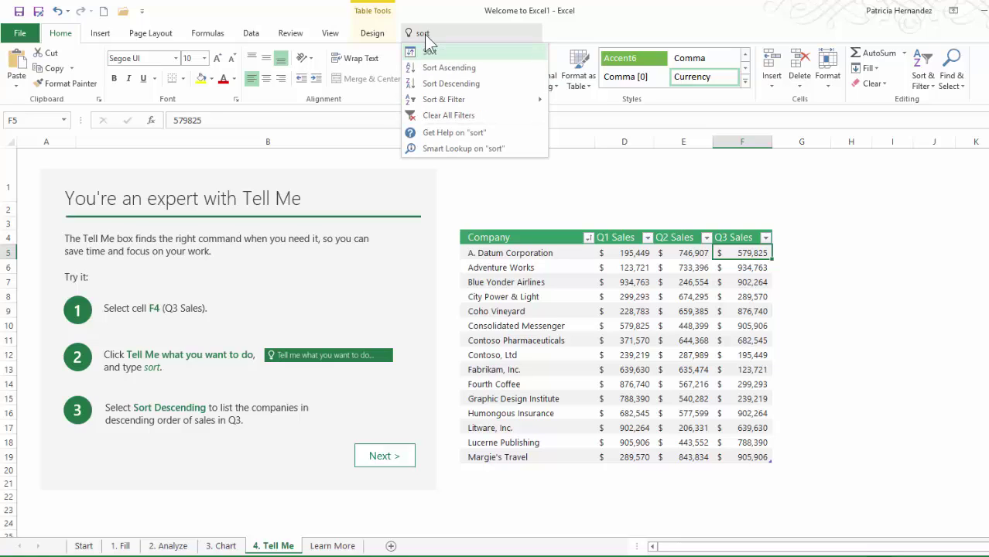
left_click(459, 85)
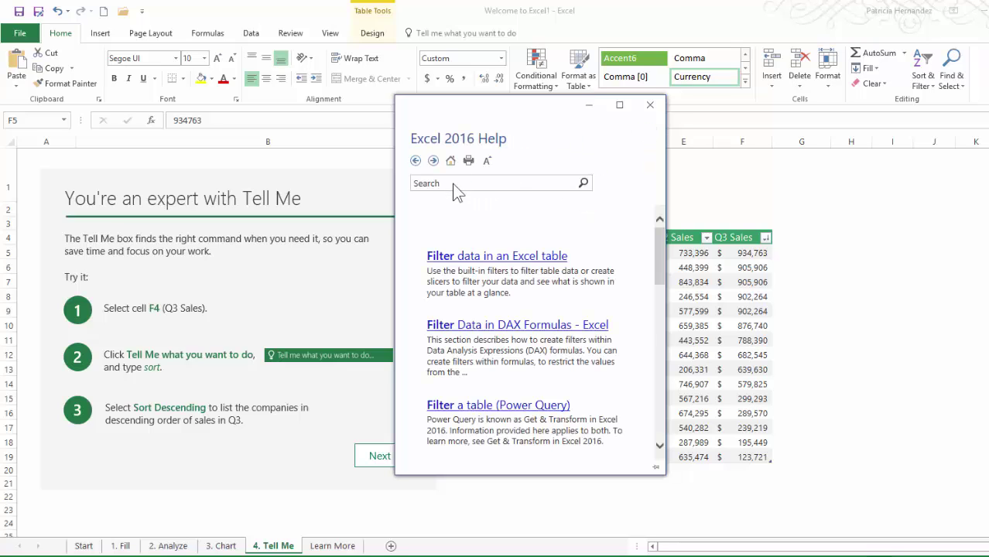
- Search the help for the suggested query "keyboard shortcuts"
left_click(437, 182)
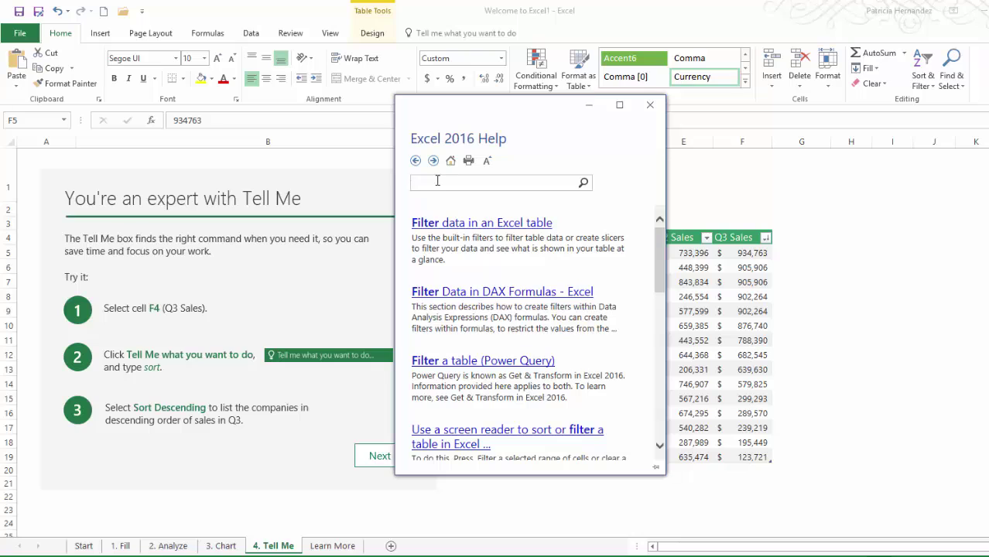
type("key")
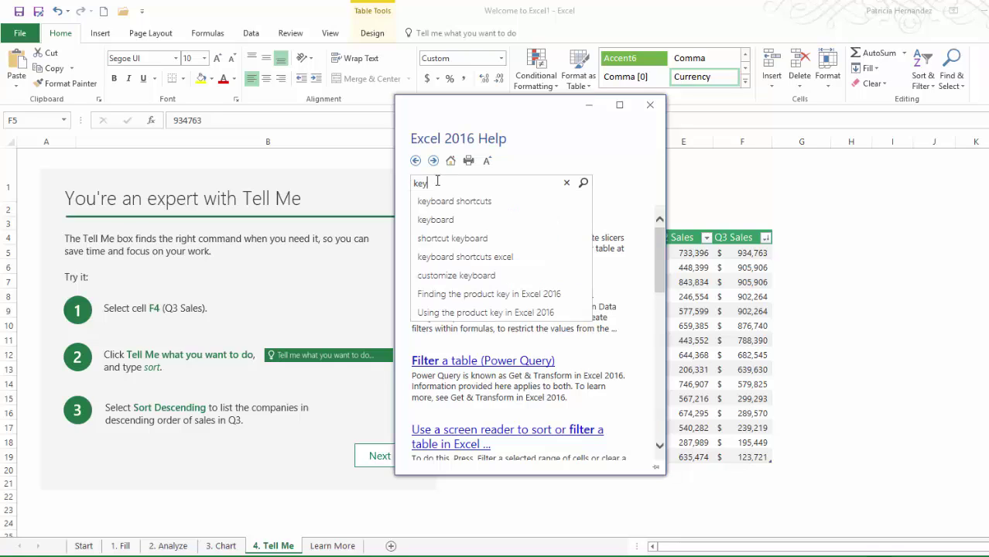
key("Down")
key("Return")
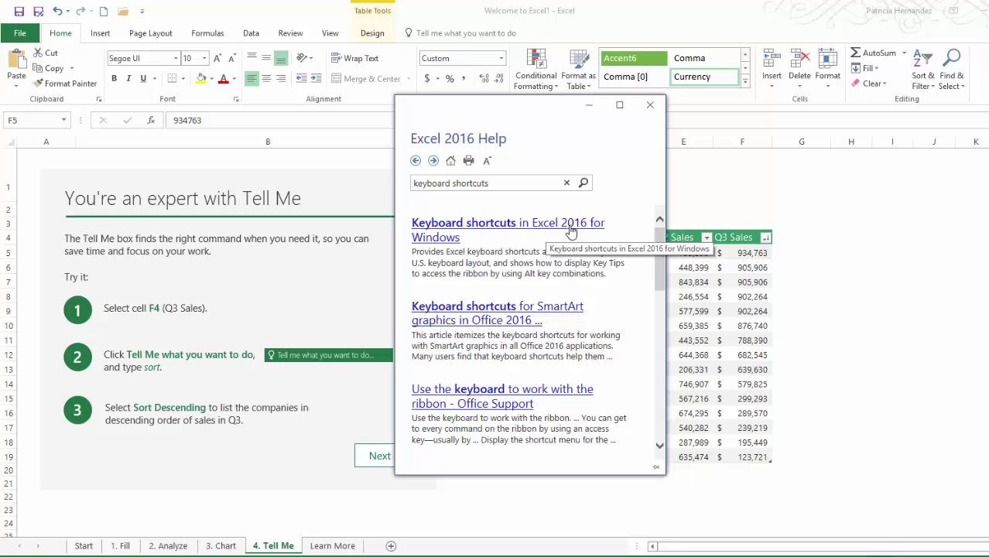
- Read the help article "Keyboard shortcuts in Excel 2016 for Windows" down to the selection shortcuts, and close the help
left_click(570, 231)
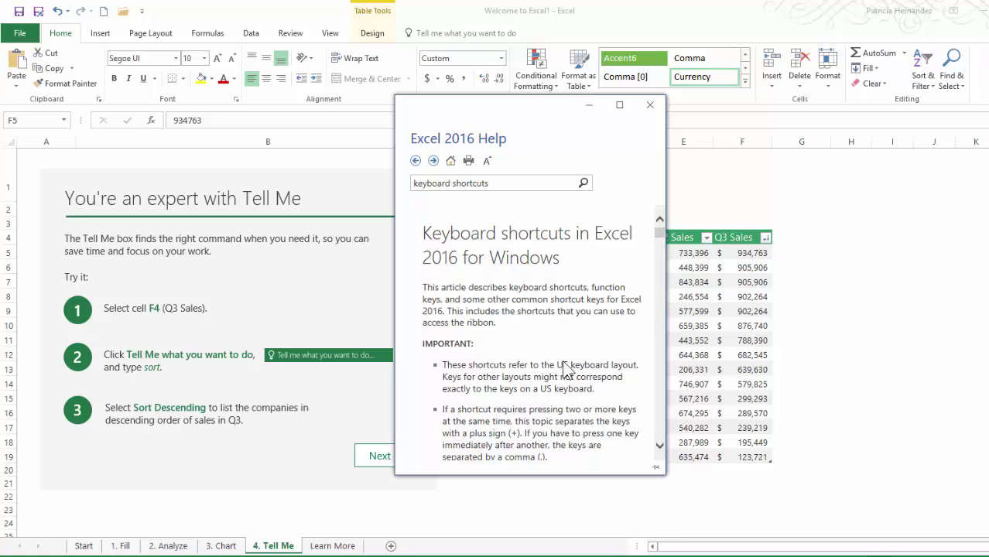
scroll(564, 363, "down", 15)
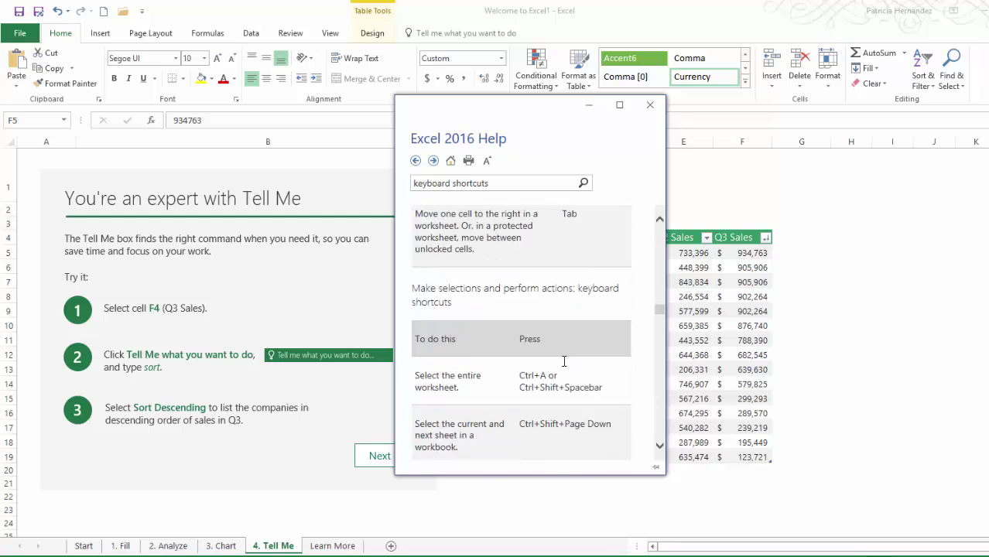
scroll(614, 370, "down", 8)
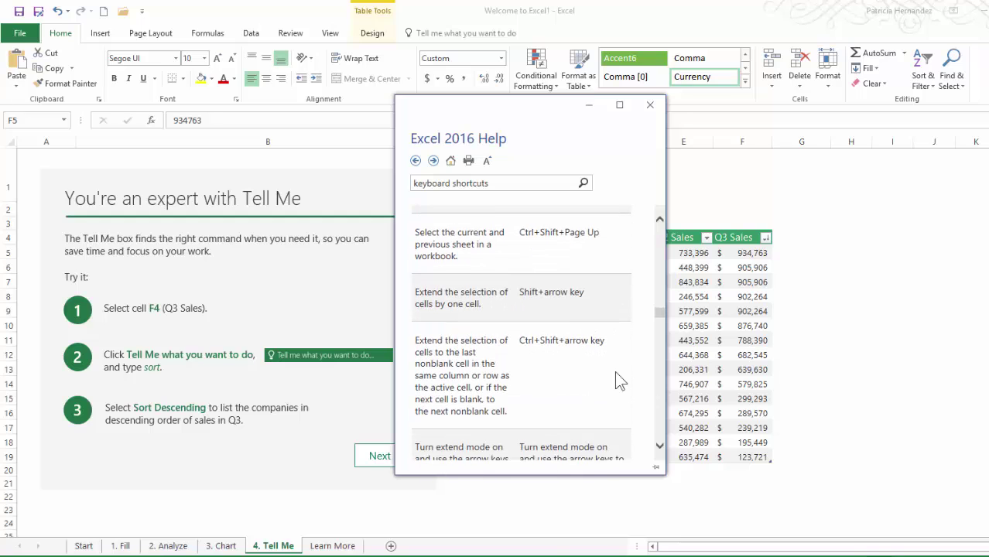
left_click(649, 103)
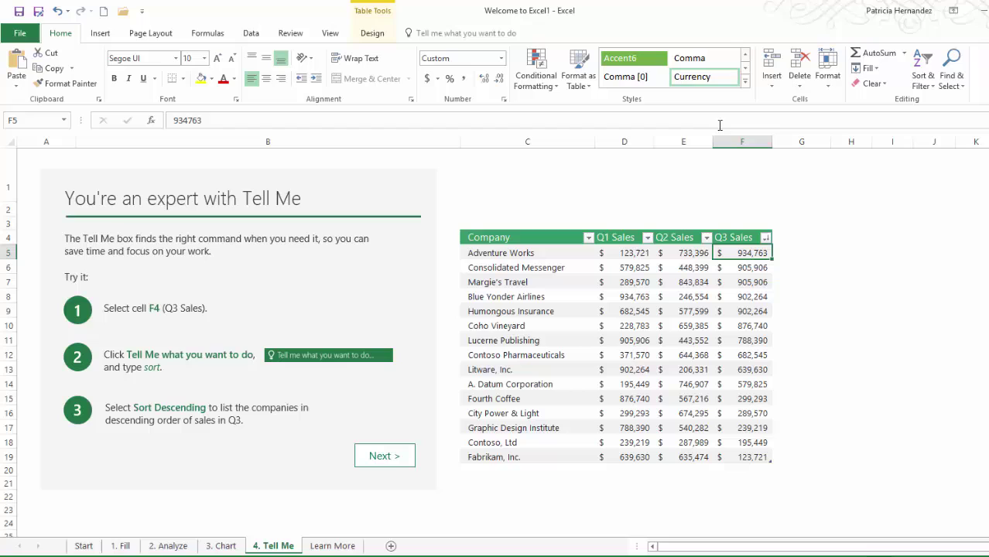
- Deselect the company table and show the tour's Learn More sheet
left_click(887, 212)
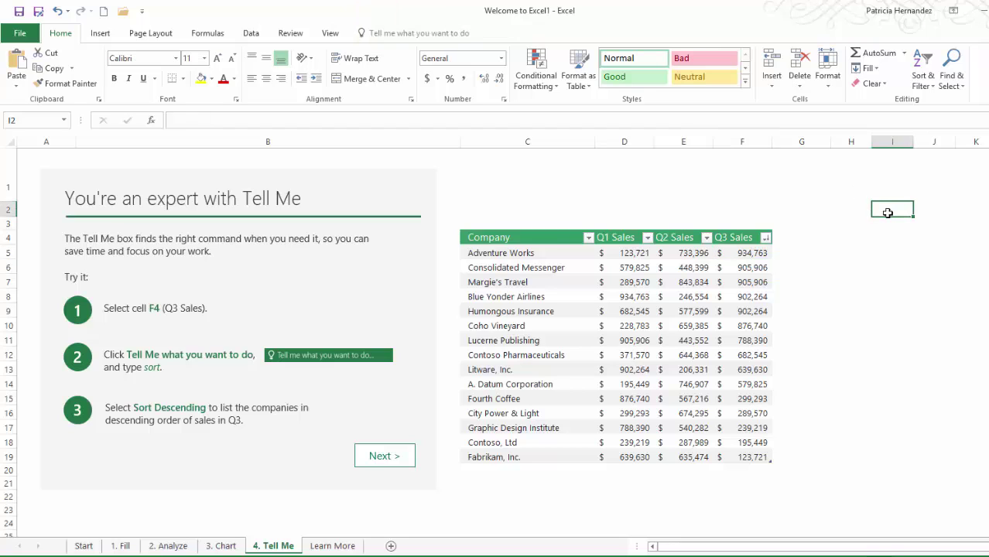
left_click(332, 546)
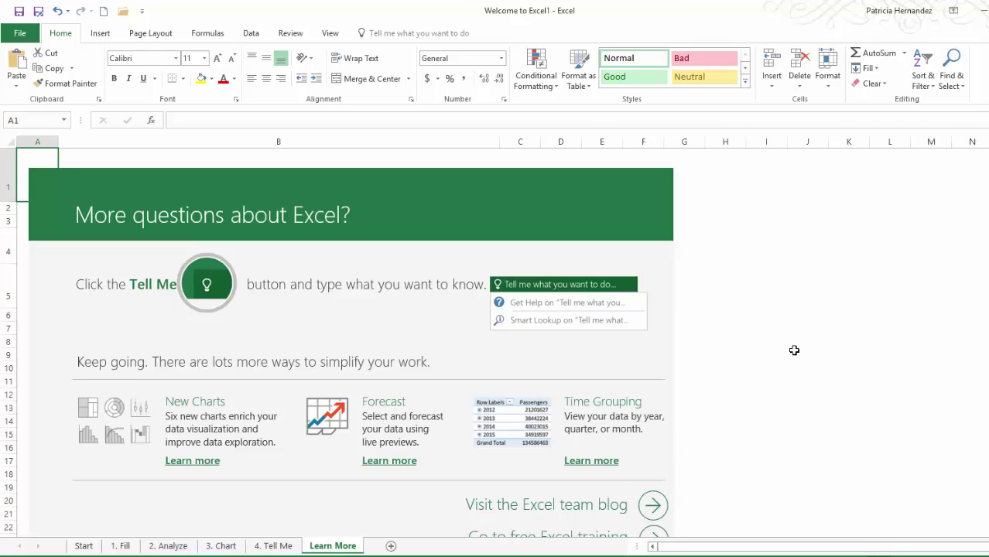
- Create a new workbook from the Welcome to Excel tour template and go to its Learn More sheet
left_click(20, 33)
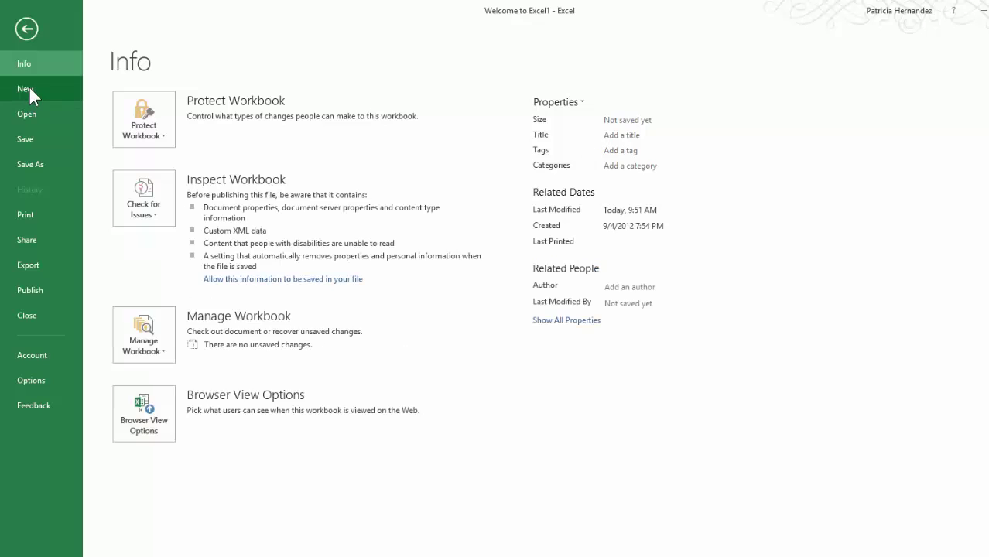
left_click(28, 89)
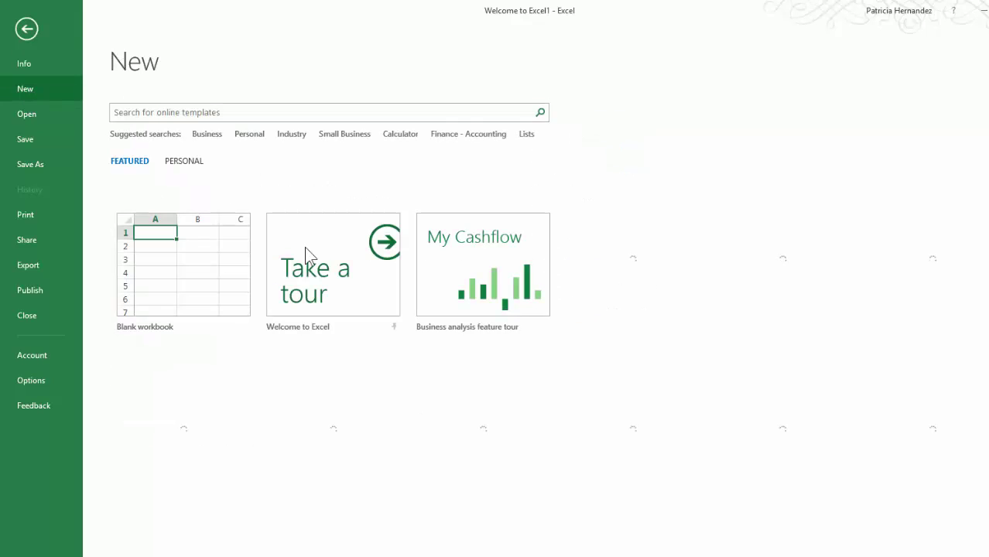
left_click(353, 266)
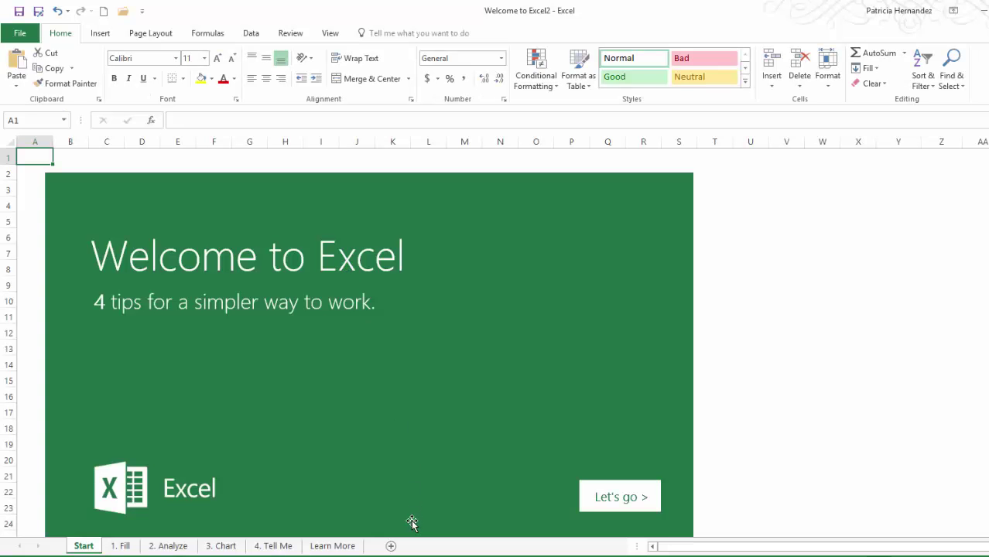
left_click(336, 547)
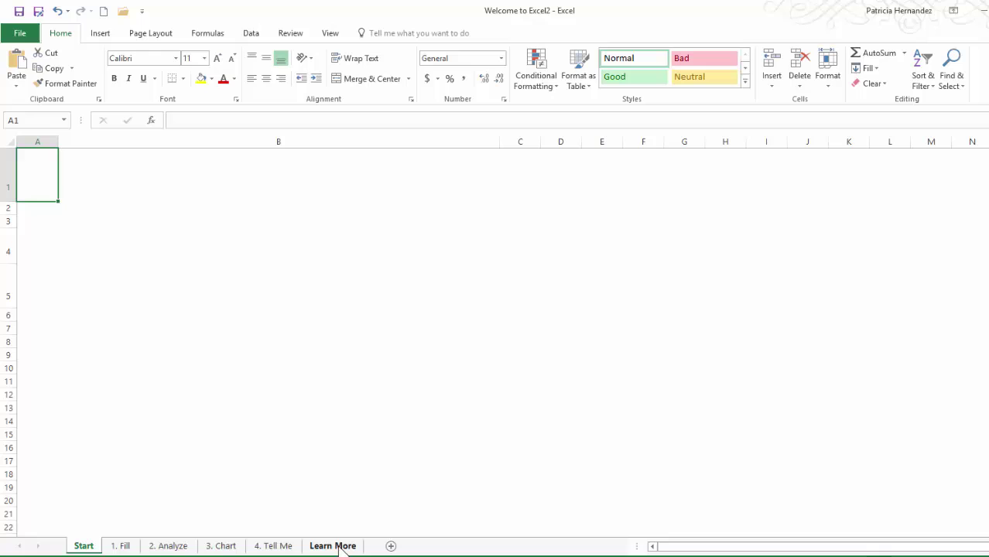